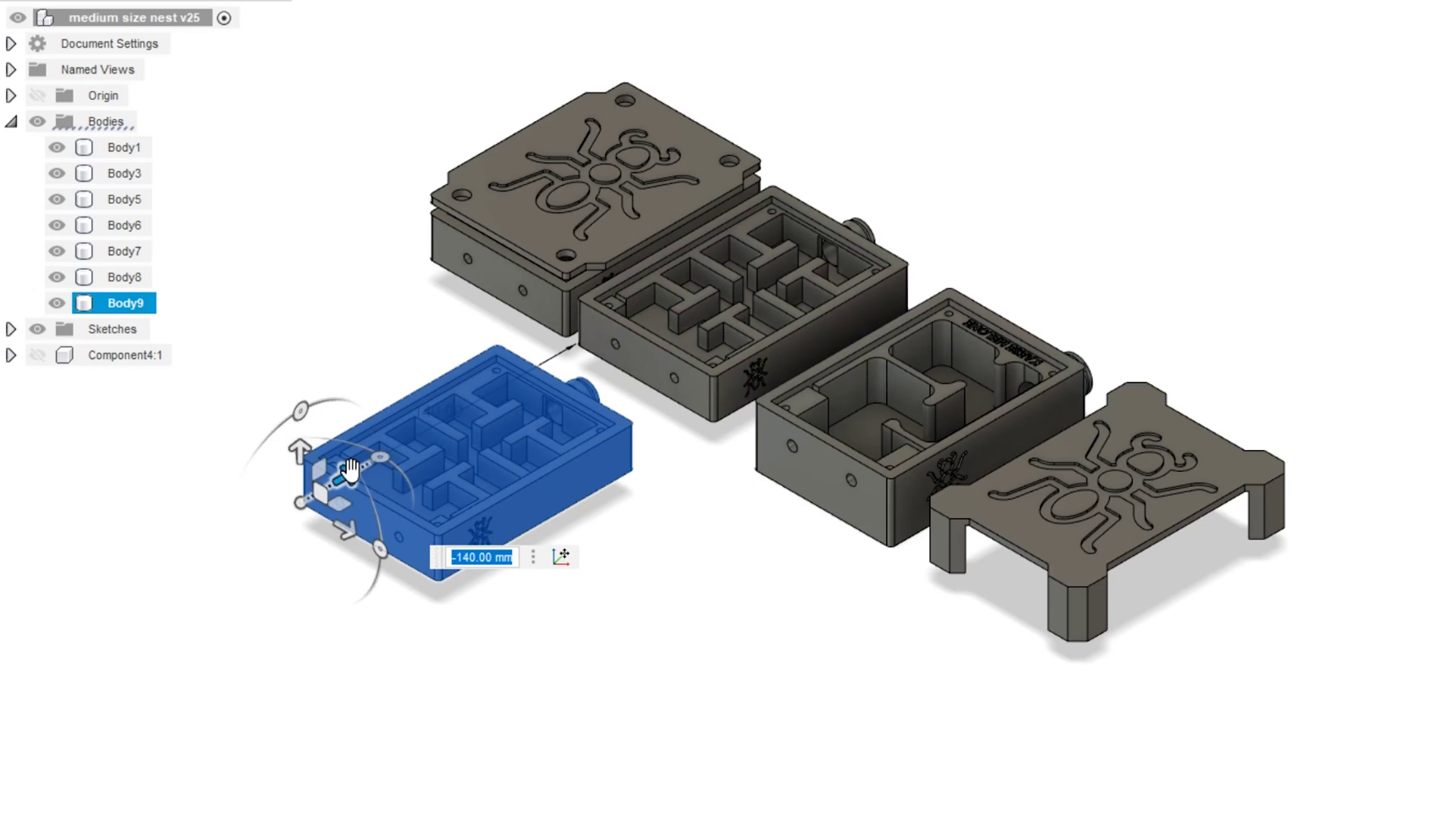
- Paste a copy of the maze box as Body9 and start a sketch on its floor
{"action": "key", "text": "Return"}
{"action": "scroll", "coordinate": [448, 466], "scroll_direction": "up", "scroll_amount": 5}
{"action": "left_click", "coordinate": [448, 467]}
- Draw 7 × 7 mm rectangles at the top-left and top-right corners
{"action": "type", "text": "r"}
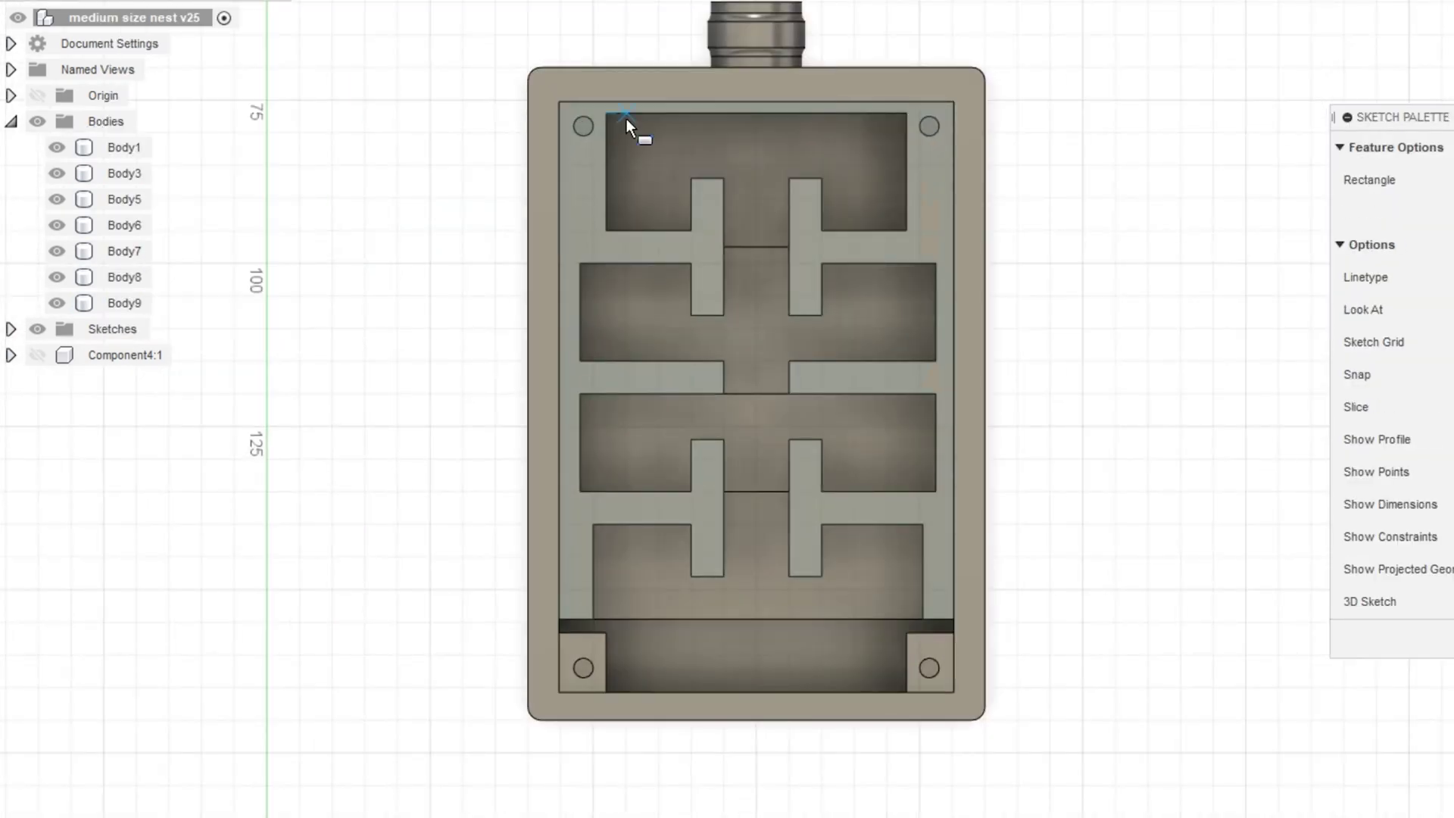
{"action": "type", "text": "7.250"}
{"action": "key", "text": "Tab"}
{"action": "type", "text": "7"}
{"action": "key", "text": "Return"}
{"action": "left_click", "coordinate": [954, 102]}
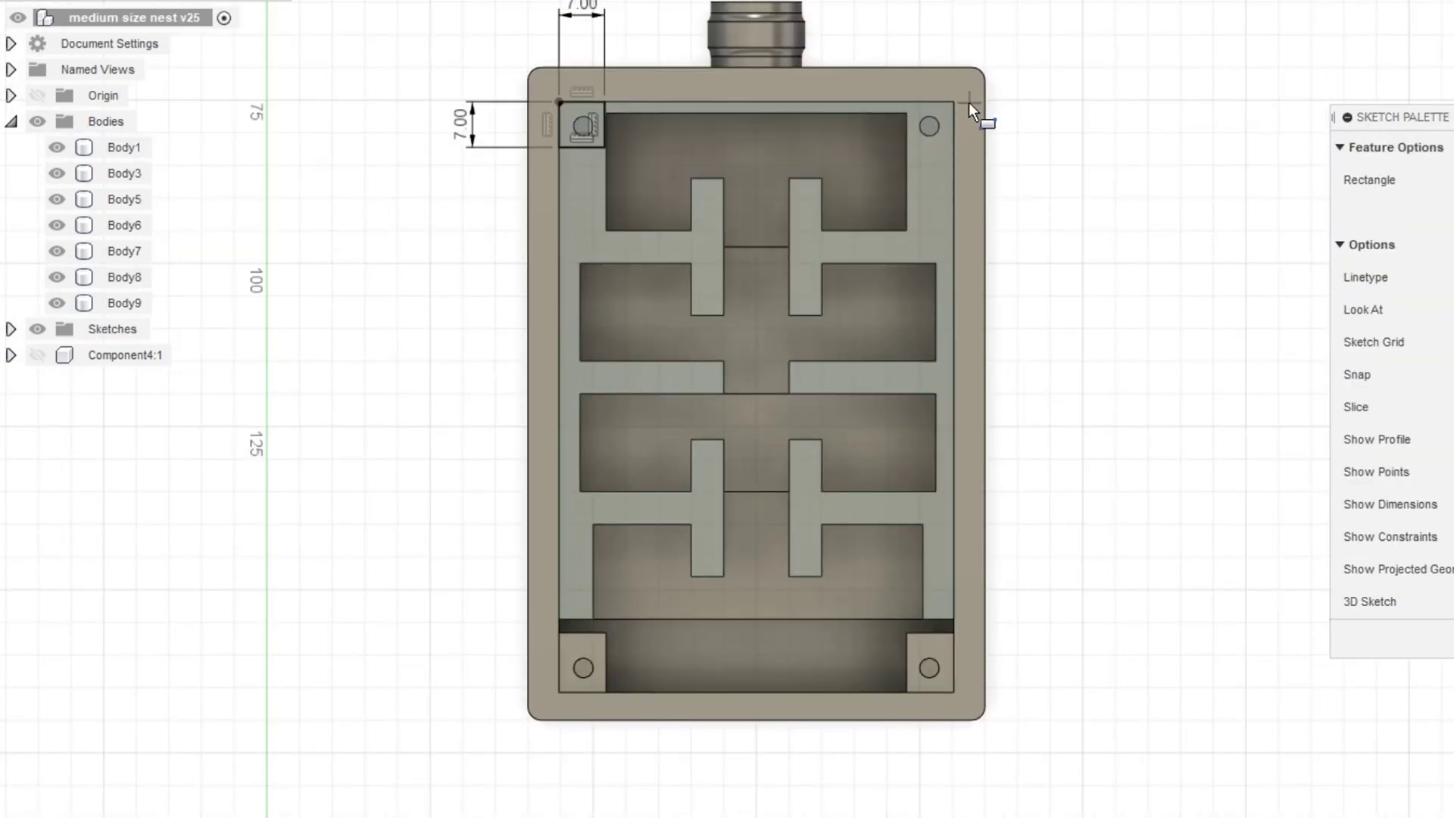
{"action": "type", "text": "7"}
{"action": "key", "text": "Tab"}
{"action": "type", "text": "7"}
{"action": "key", "text": "Return"}
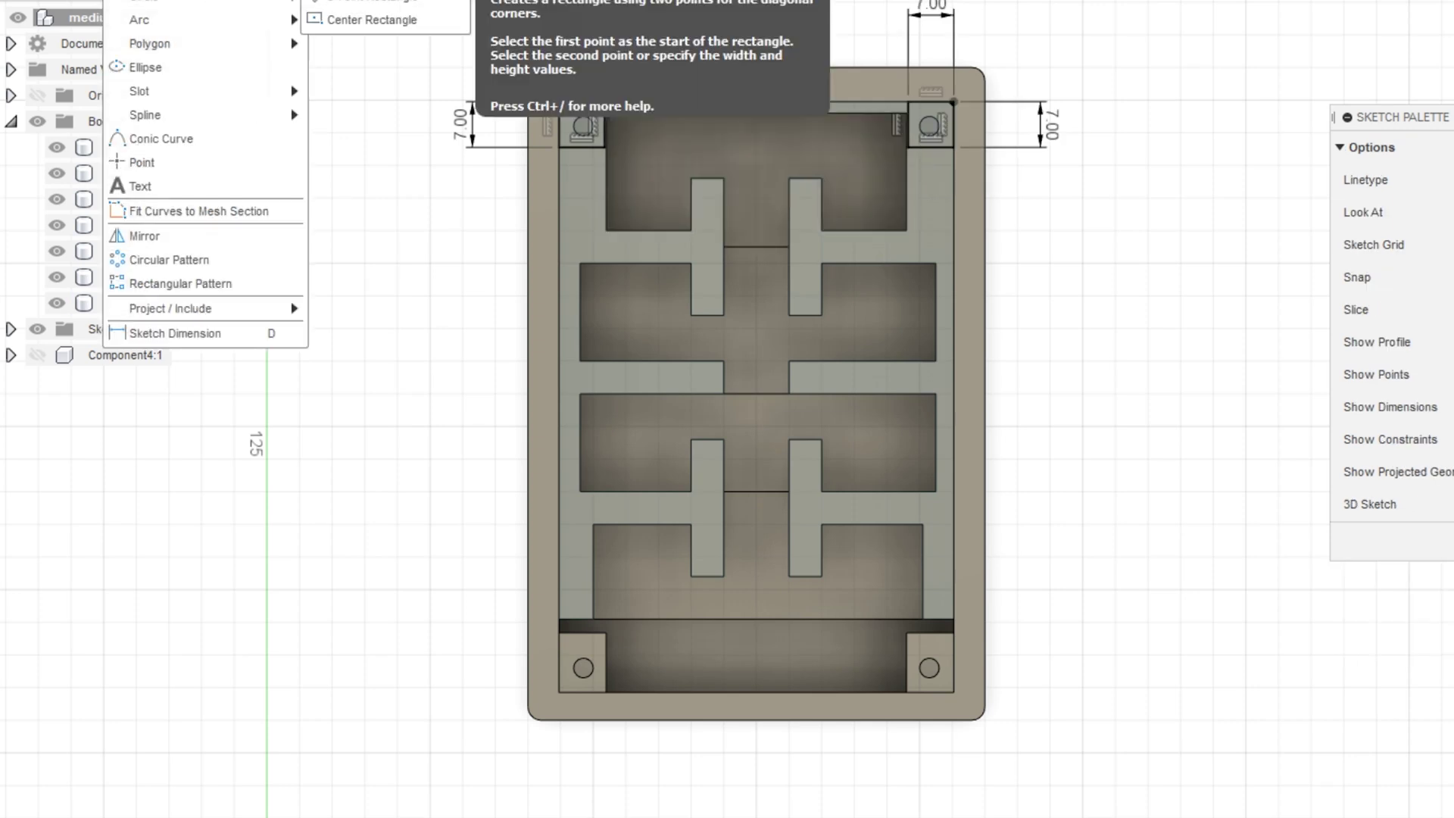
{"action": "key", "text": "Escape"}
- Reselect the rectangle tool and show the sketches list in the browser
{"action": "left_click", "coordinate": [129, 2]}
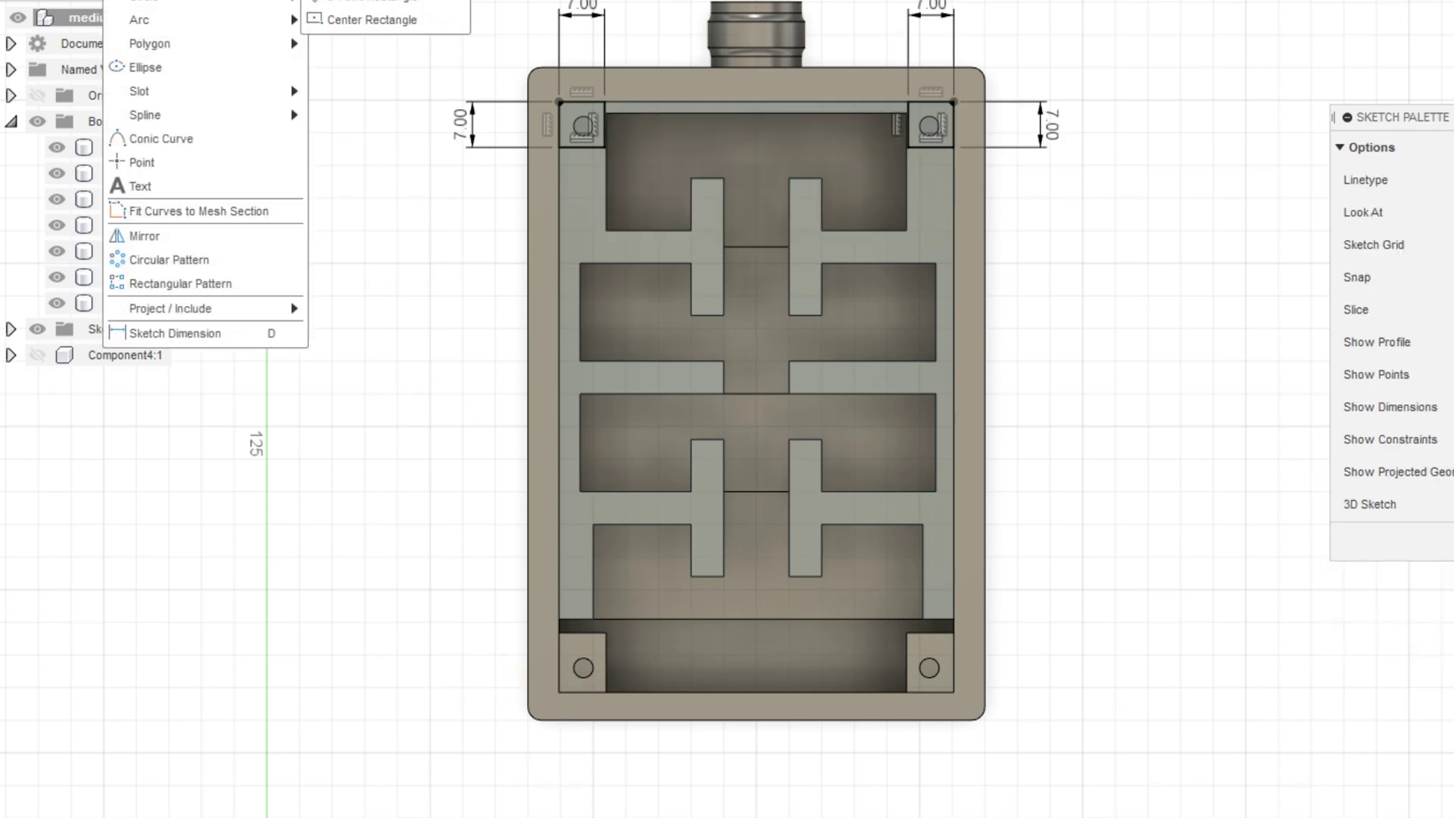
{"action": "left_click", "coordinate": [356, 7]}
{"action": "scroll", "coordinate": [560, 667], "scroll_direction": "up", "scroll_amount": 5}
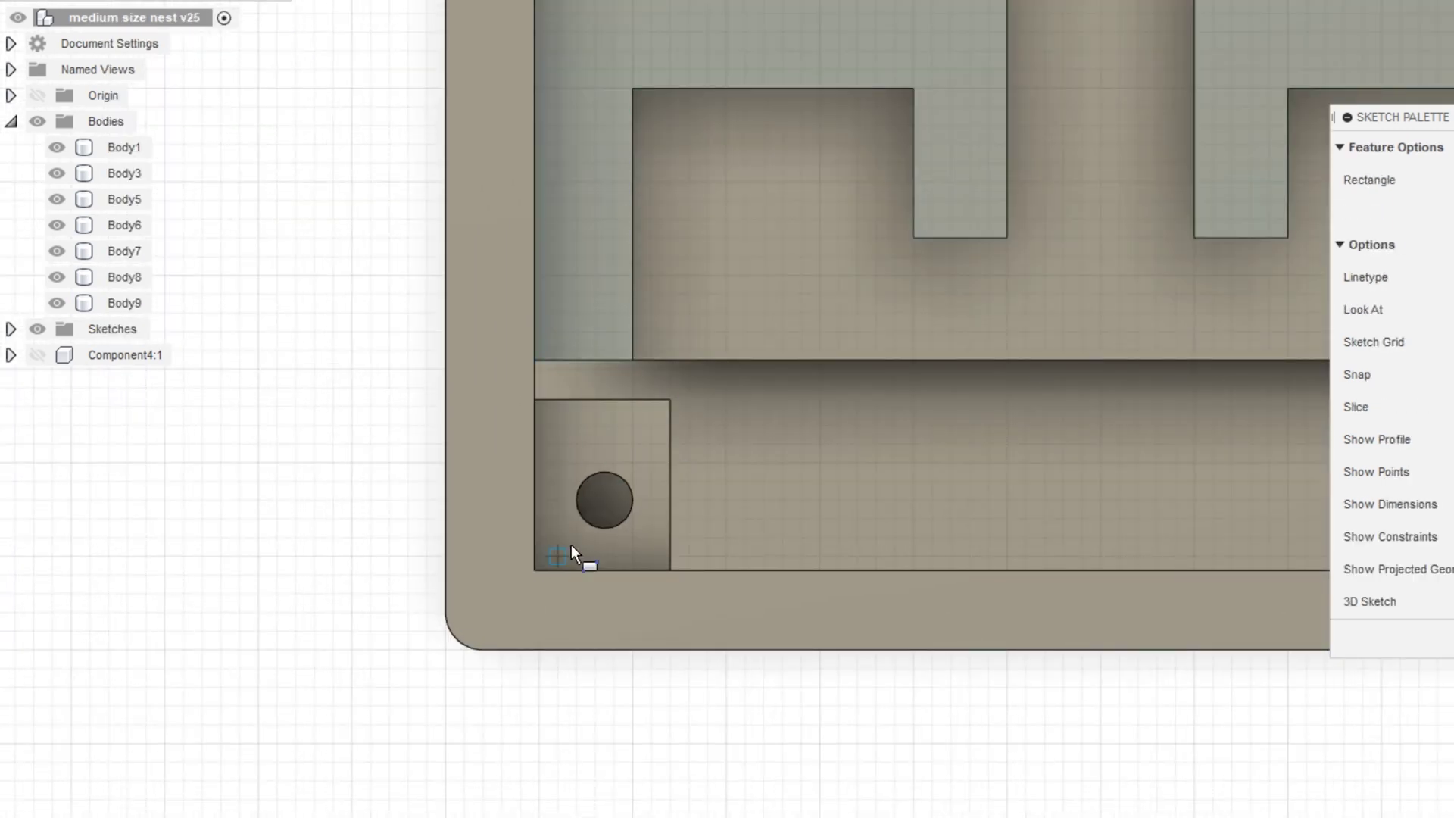
{"action": "key", "text": "Escape"}
{"action": "scroll", "coordinate": [561, 426], "scroll_direction": "down", "scroll_amount": 5}
{"action": "left_click", "coordinate": [10, 329]}
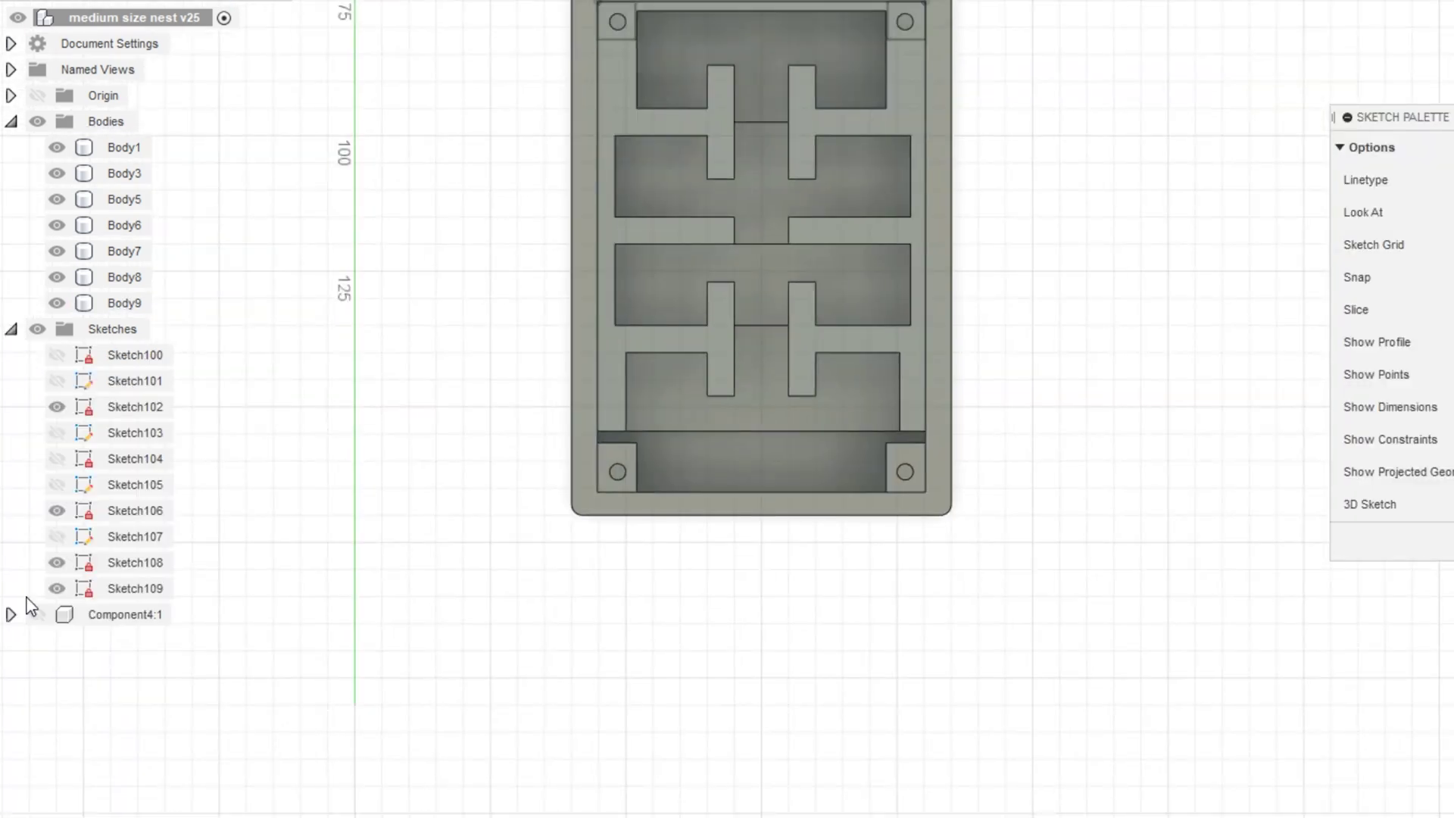
- Draw 7 mm centre-rectangle squares on the bottom-left and bottom-right post holes
{"action": "left_click", "coordinate": [129, 2]}
{"action": "left_click", "coordinate": [364, 16]}
{"action": "left_click", "coordinate": [618, 472]}
{"action": "type", "text": "7"}
{"action": "key", "text": "Tab"}
{"action": "type", "text": "7"}
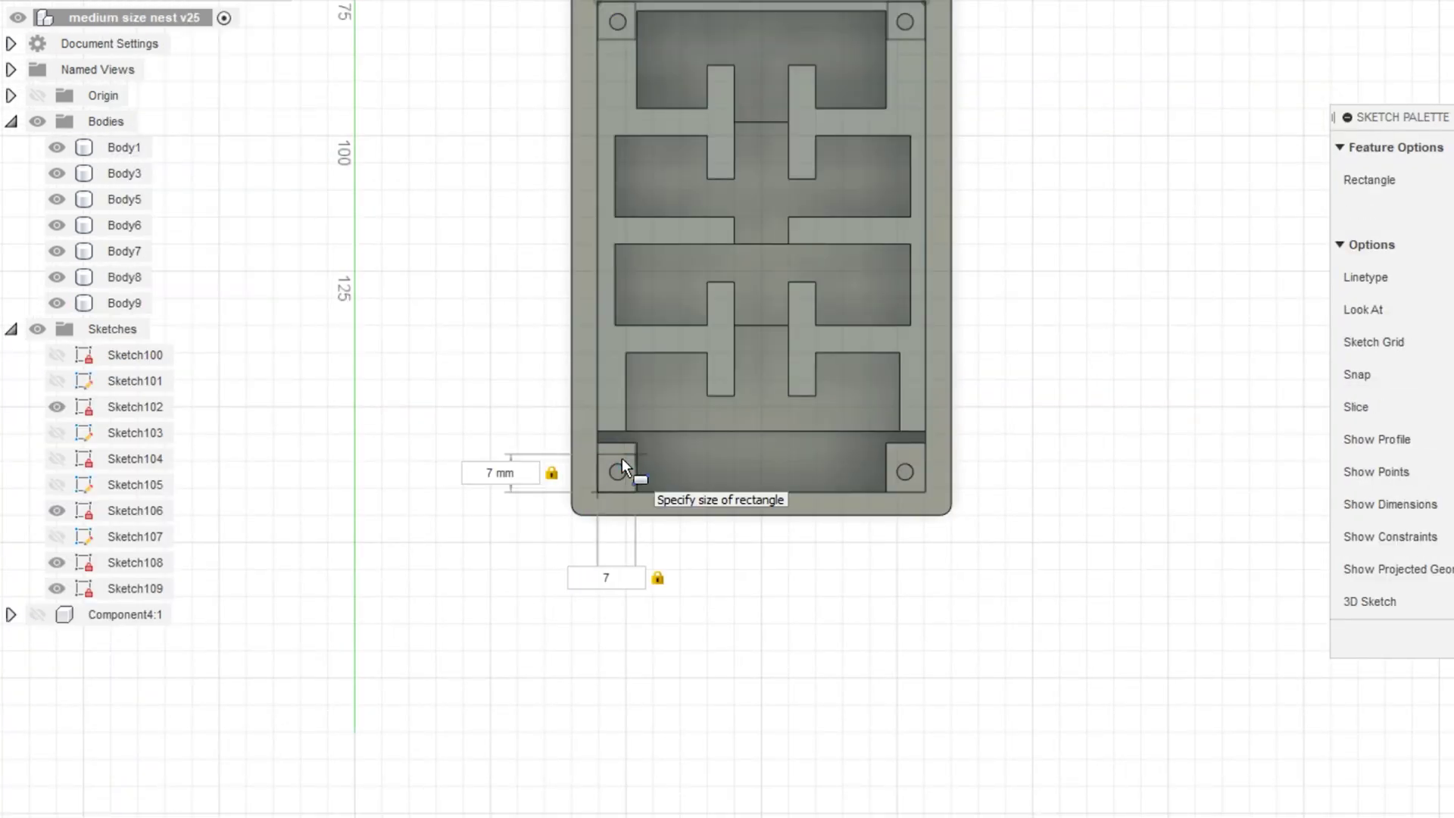
{"action": "key", "text": "Return"}
{"action": "left_click", "coordinate": [905, 472]}
- Reopen Sketch109 and centre a 7 mm square on the top-left post hole
{"action": "type", "text": "7"}
{"action": "key", "text": "Tab"}
{"action": "type", "text": "7"}
{"action": "key", "text": "Return"}
{"action": "key", "text": "Escape"}
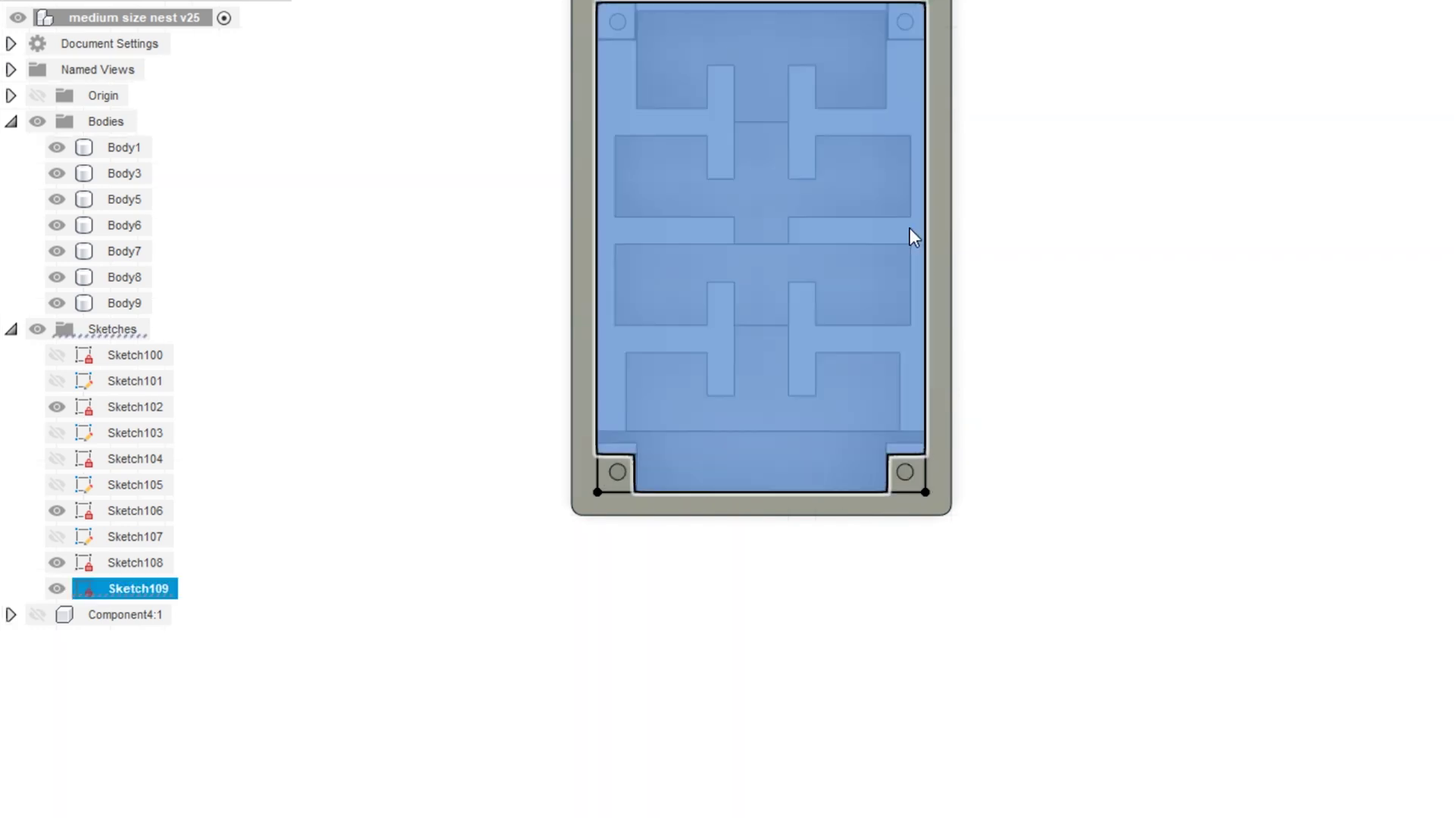
{"action": "double_click", "coordinate": [170, 590]}
{"action": "left_click", "coordinate": [129, 2]}
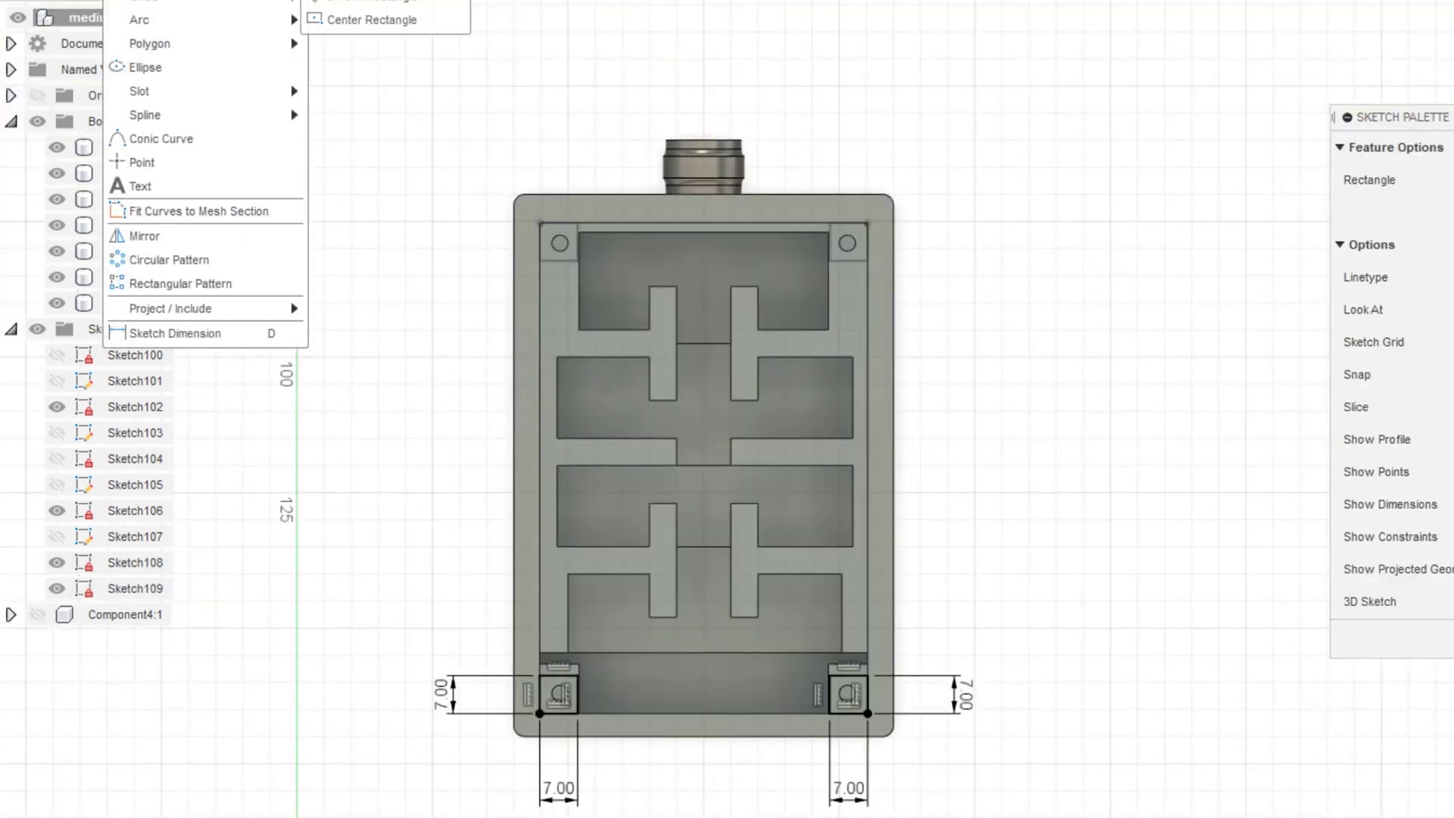
{"action": "left_click", "coordinate": [371, 19]}
{"action": "left_click", "coordinate": [560, 243]}
- Centre a 7 mm square on the top-right post hole and finish Sketch109
{"action": "type", "text": "7.683"}
{"action": "key", "text": "Tab"}
{"action": "type", "text": "7"}
{"action": "key", "text": "Return"}
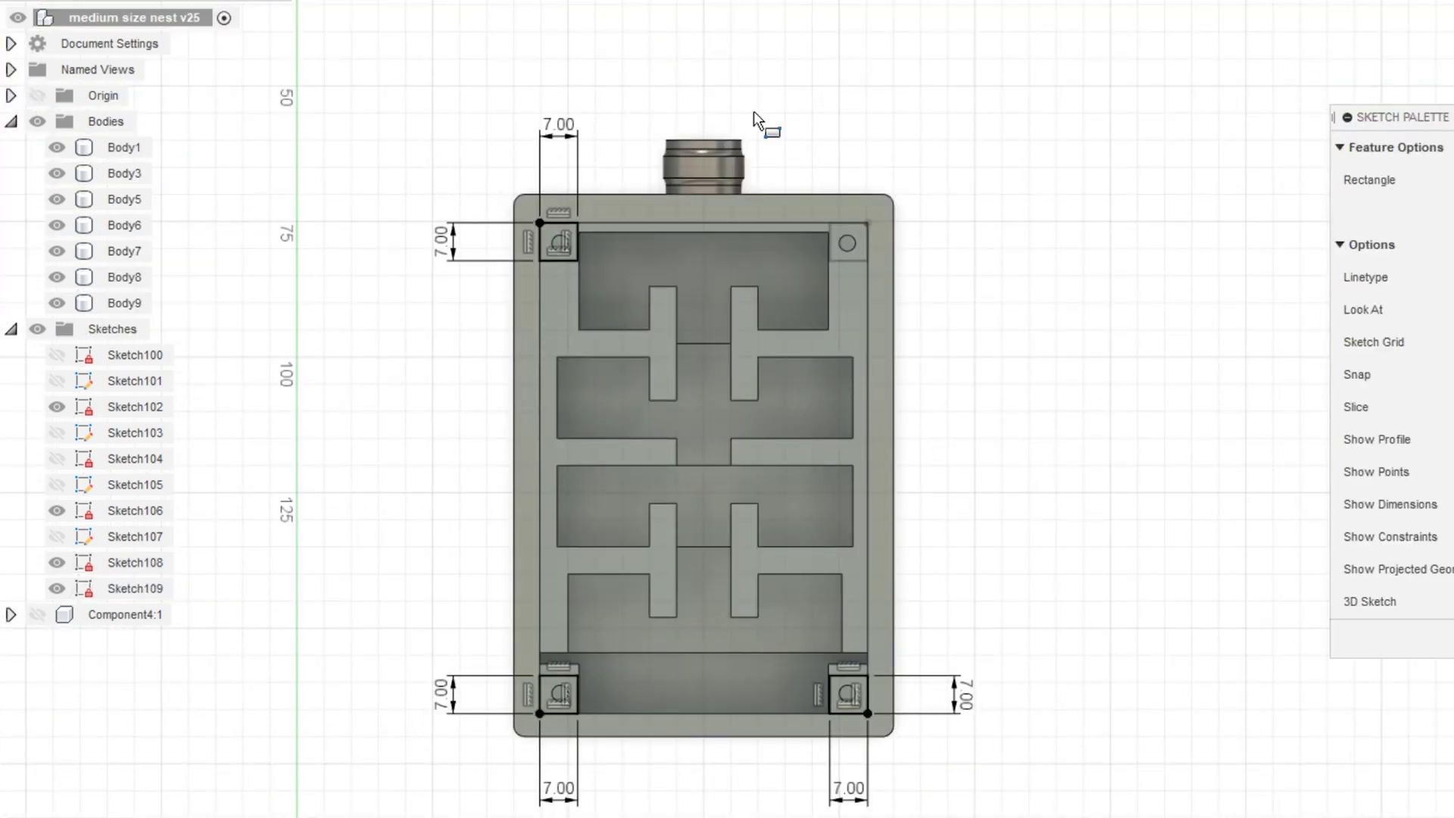
{"action": "left_click", "coordinate": [848, 243]}
{"action": "type", "text": "7.752"}
{"action": "key", "text": "Tab"}
{"action": "type", "text": "7"}
{"action": "key", "text": "Return"}
{"action": "key", "text": "Escape"}
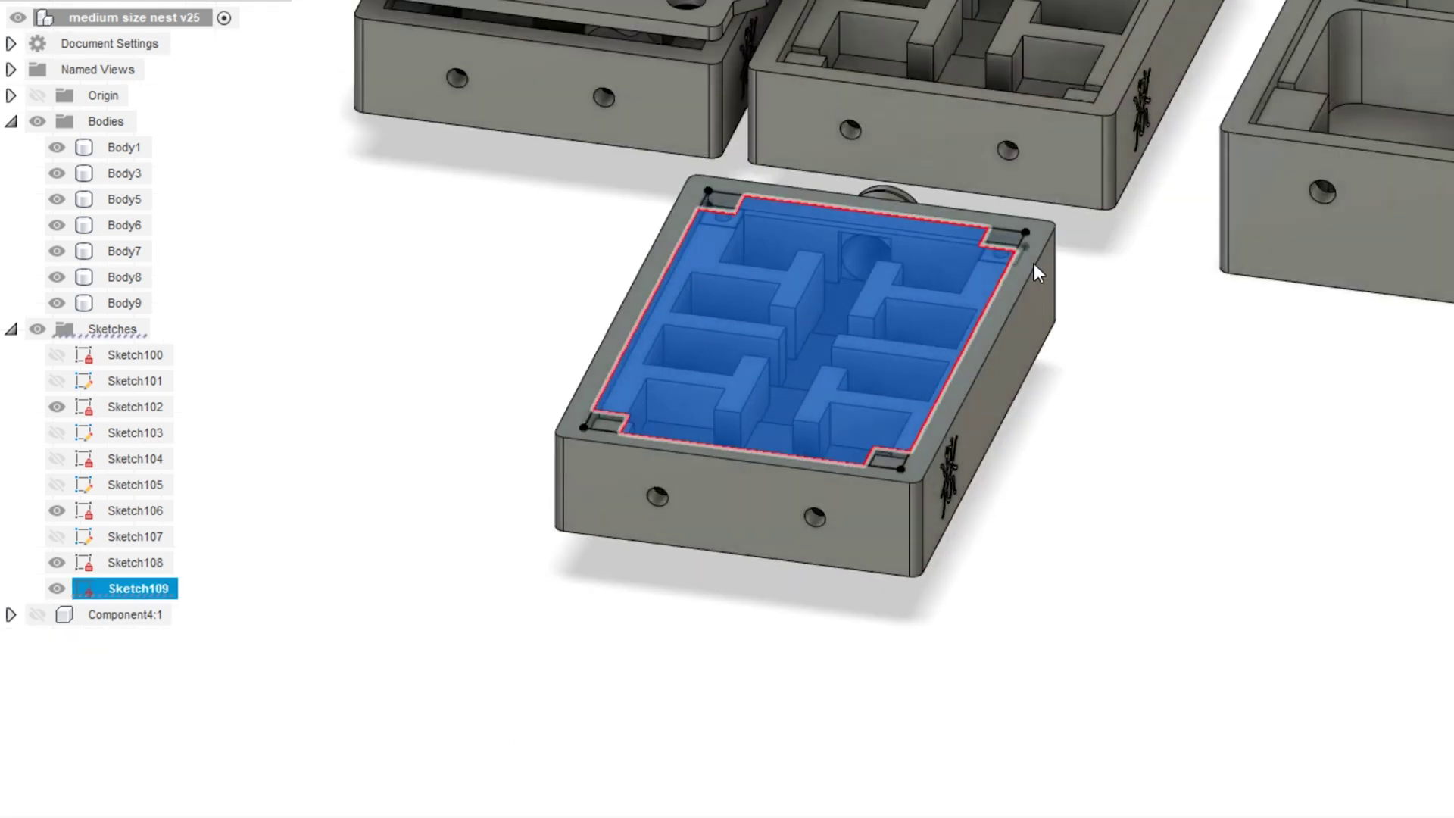
- Extrude-cut the inner profile to remove the maze walls
{"action": "key", "text": "e"}
{"action": "key", "text": "Return"}
{"action": "middle_click_drag", "start_coordinate": [1181, 412], "coordinate": [788, 492], "text": "shift"}
{"action": "scroll", "coordinate": [576, 523], "scroll_direction": "up", "scroll_amount": 5}
- Extrude the leftover floor profile and Sketch108's floor profiles
{"action": "left_click", "coordinate": [576, 523]}
{"action": "key", "text": "e"}
{"action": "key", "text": "Return"}
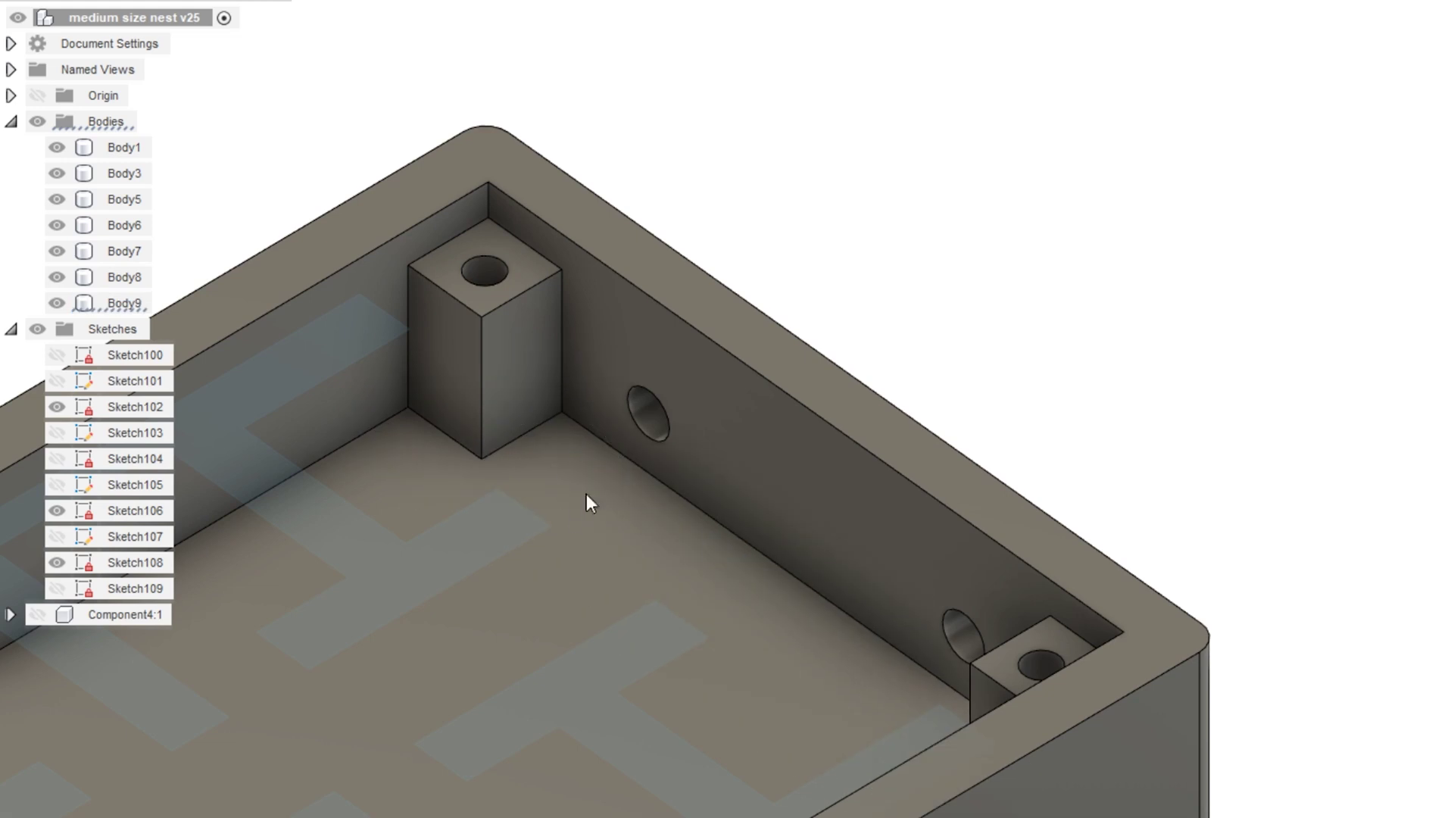
{"action": "middle_click_drag", "start_coordinate": [587, 494], "coordinate": [912, 444], "text": "shift"}
{"action": "left_click", "coordinate": [1035, 638]}
{"action": "key", "text": "e"}
{"action": "key", "text": "Return"}
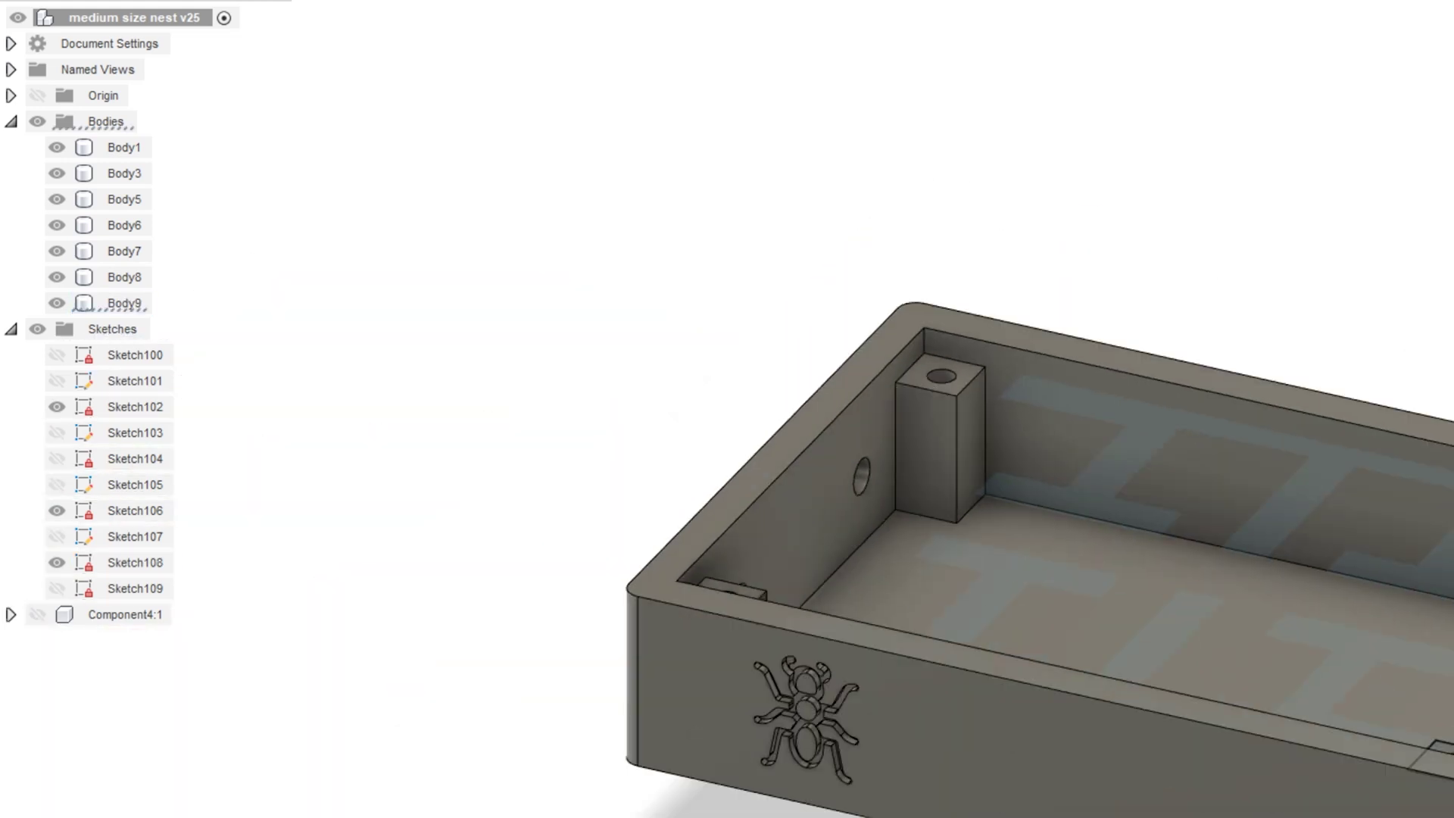
- Hide Sketch102, Sketch106 and Sketch108 and view the whole empty box
{"action": "scroll", "coordinate": [895, 580], "scroll_direction": "down", "scroll_amount": 5}
{"action": "left_click", "coordinate": [57, 407]}
{"action": "left_click", "coordinate": [57, 510]}
{"action": "left_click", "coordinate": [57, 562]}
{"action": "middle_click_drag", "start_coordinate": [780, 406], "coordinate": [727, 394], "text": "shift"}
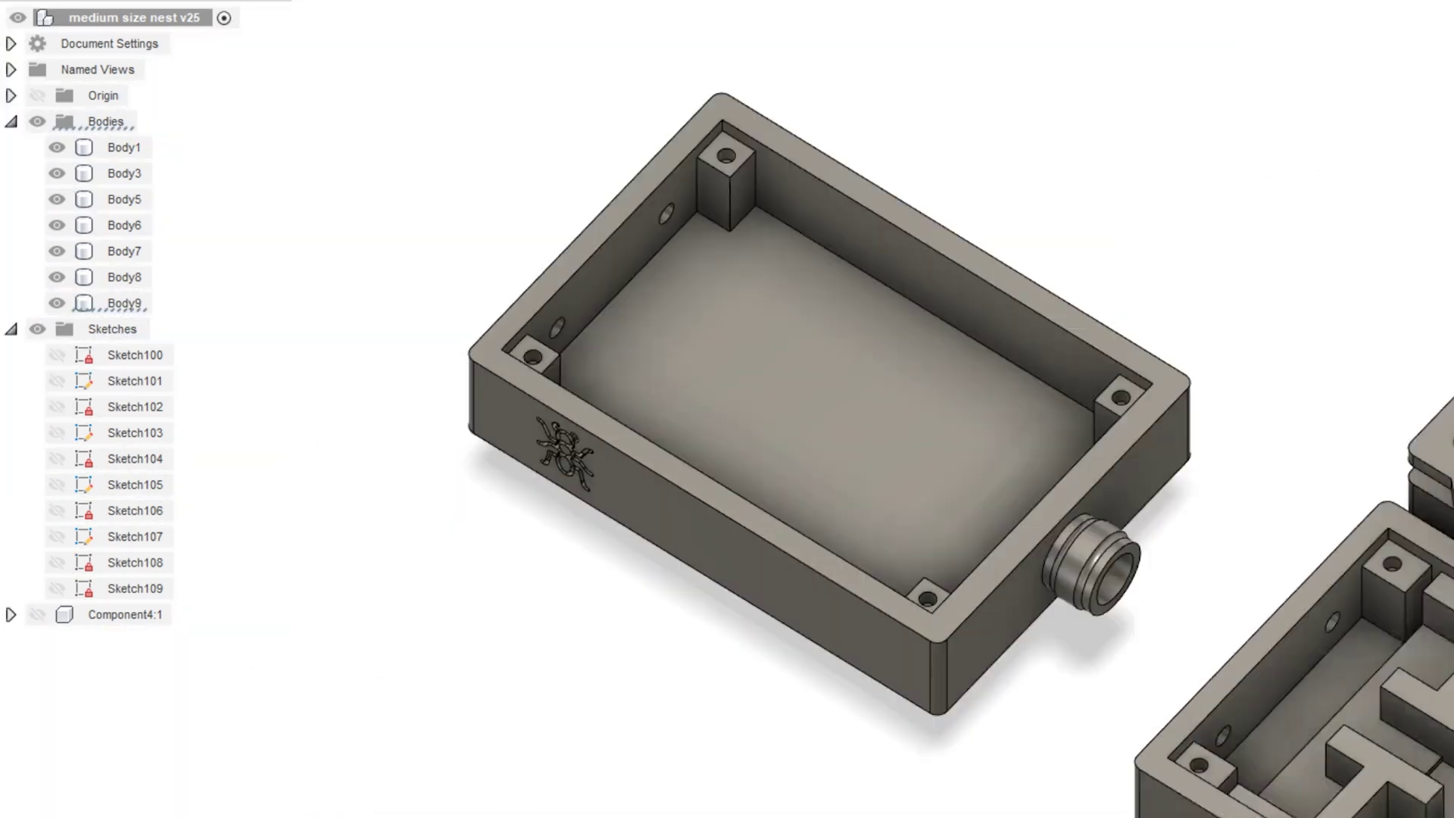
- Send Body9 to Cura, rotate it about its vertical axis, and zoom into the sliced preview
{"action": "left_click", "coordinate": [124, 303]}
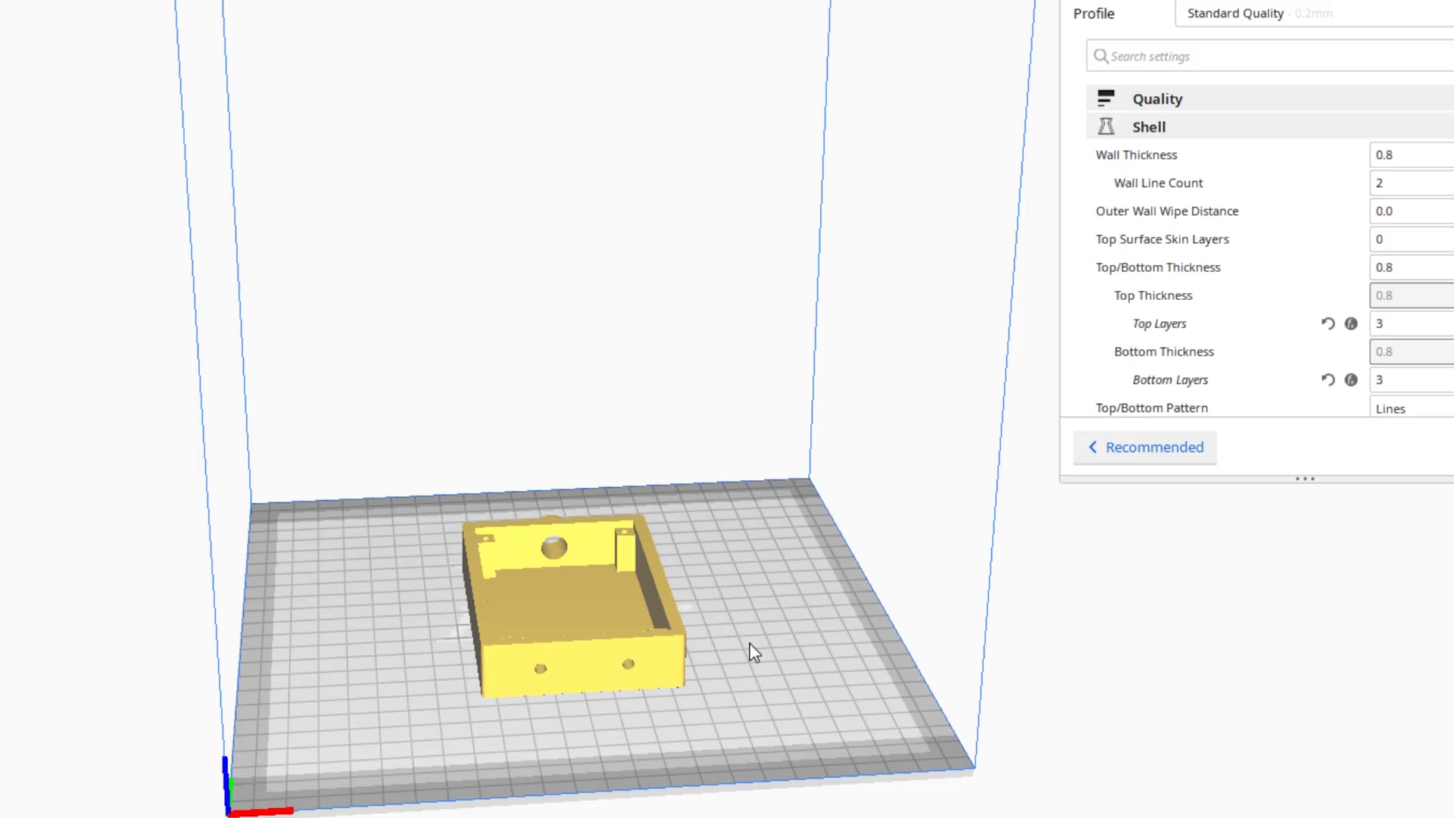
{"action": "key", "text": "r"}
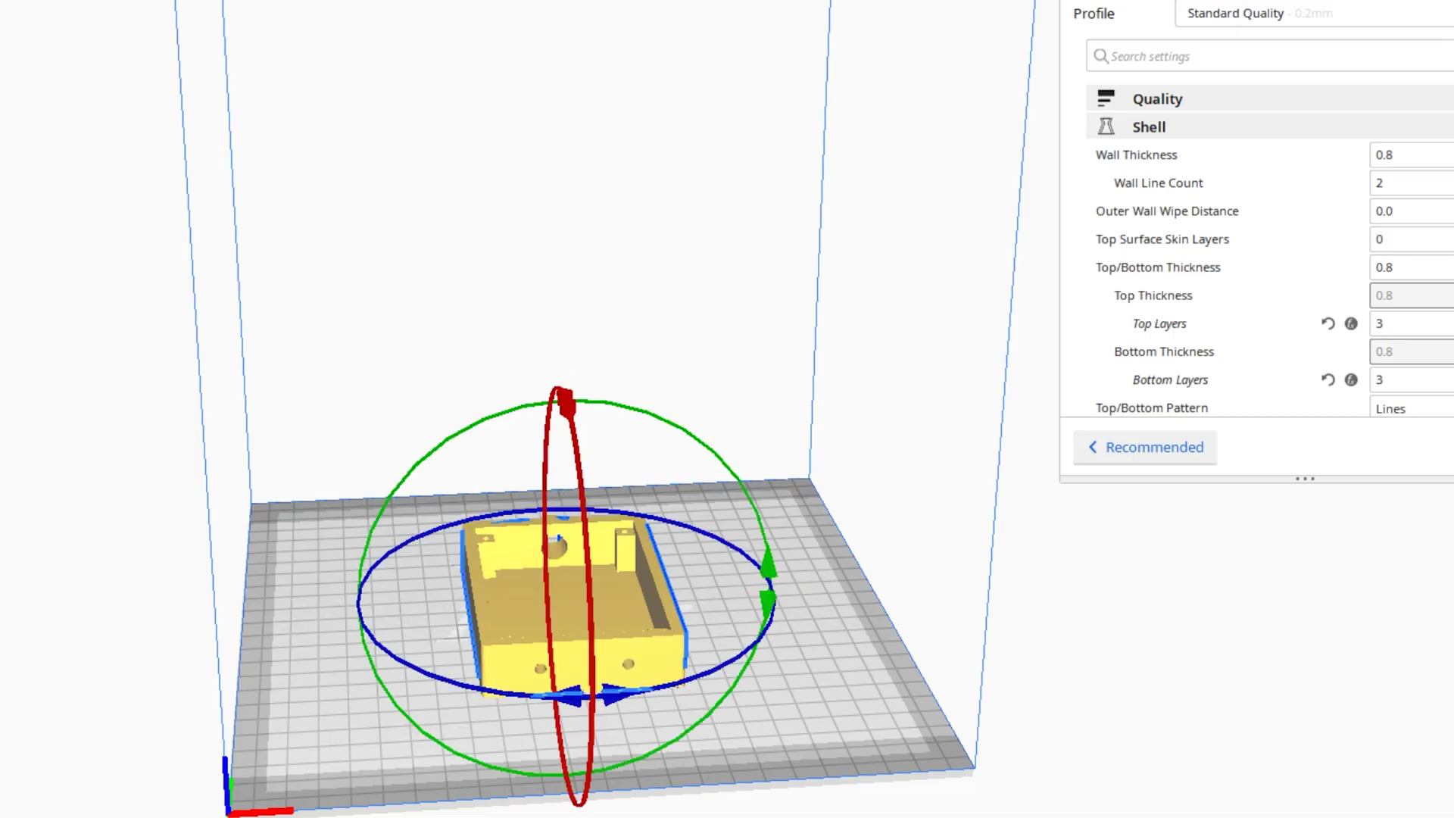
{"action": "left_click_drag", "start_coordinate": [622, 708], "coordinate": [583, 693]}
{"action": "left_click", "coordinate": [983, 800]}
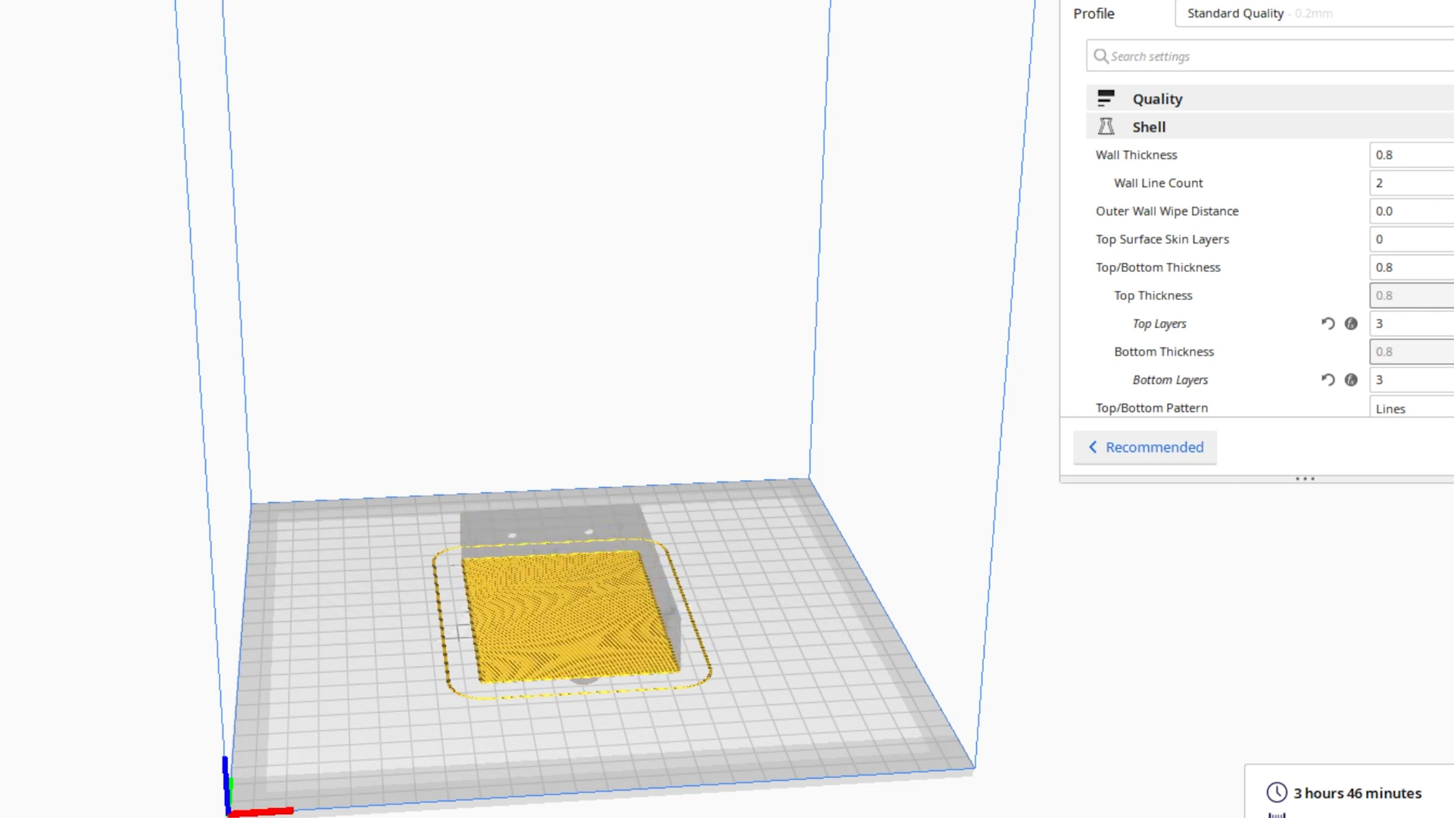
{"action": "scroll", "coordinate": [649, 247], "scroll_direction": "up", "scroll_amount": 10}
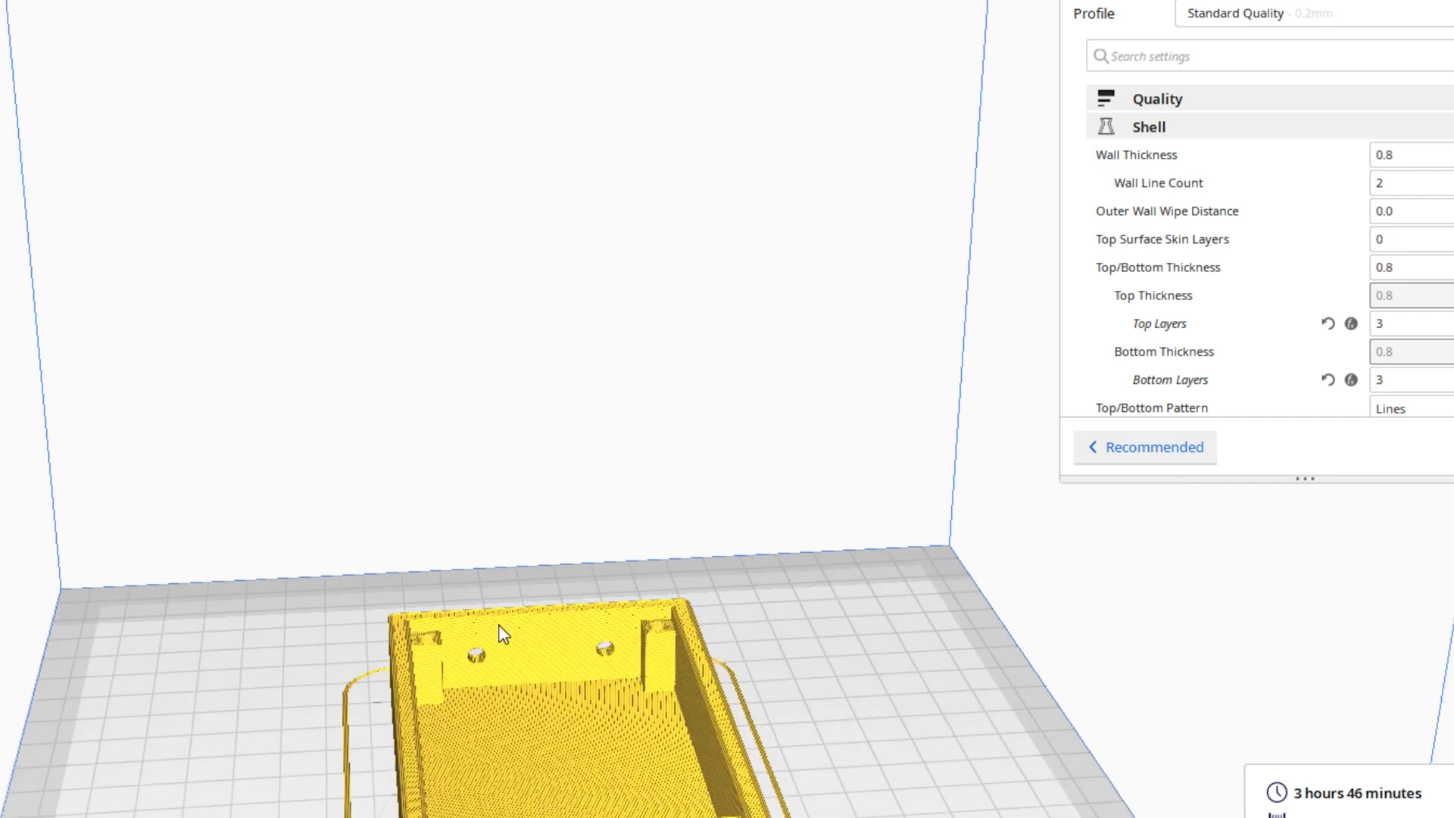